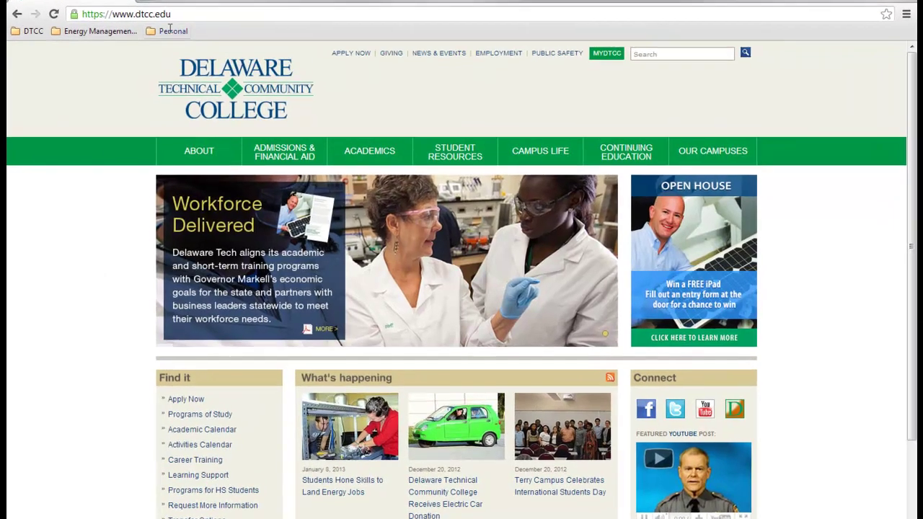
Step: Go to openei.org/wiki/Main_Page and open the site's login page
click(191, 24)
text(openei.org/wiki/Main_Page)
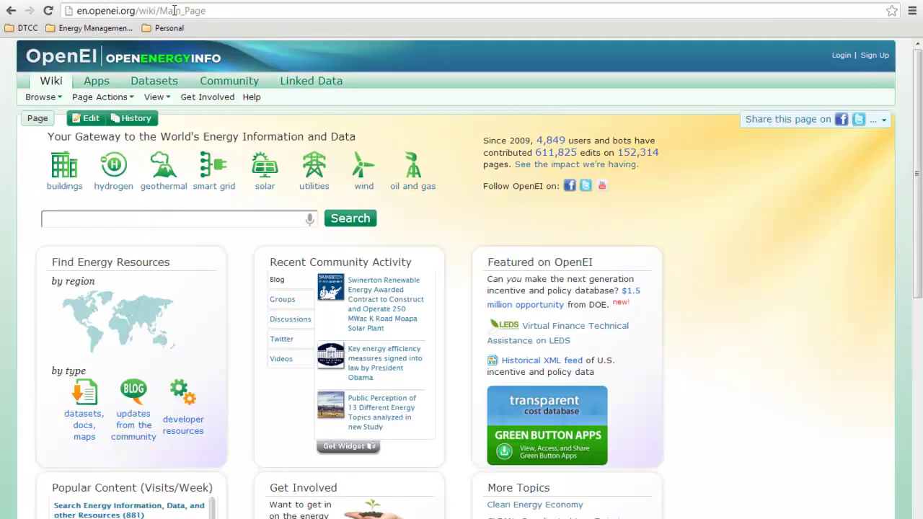
click(841, 58)
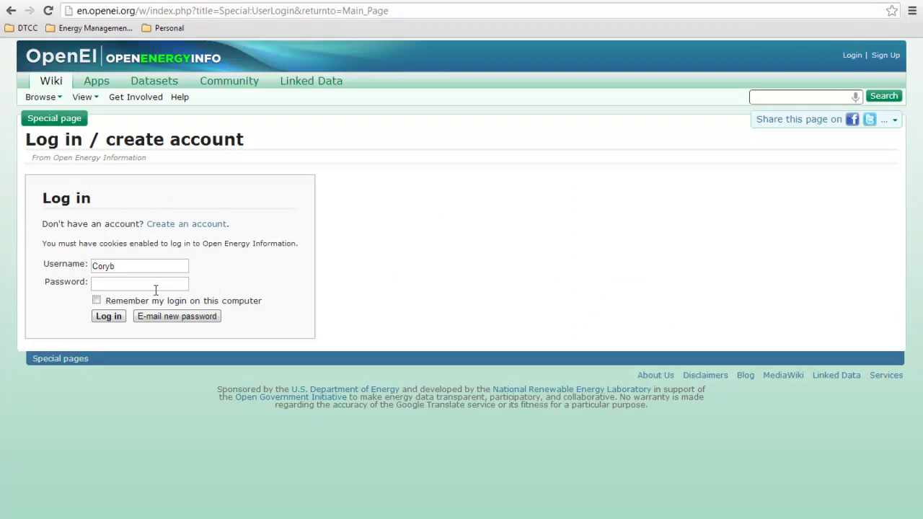
Step: Log in to OpenEI by entering the account password
click(155, 285)
text(********)
click(96, 300)
click(109, 322)
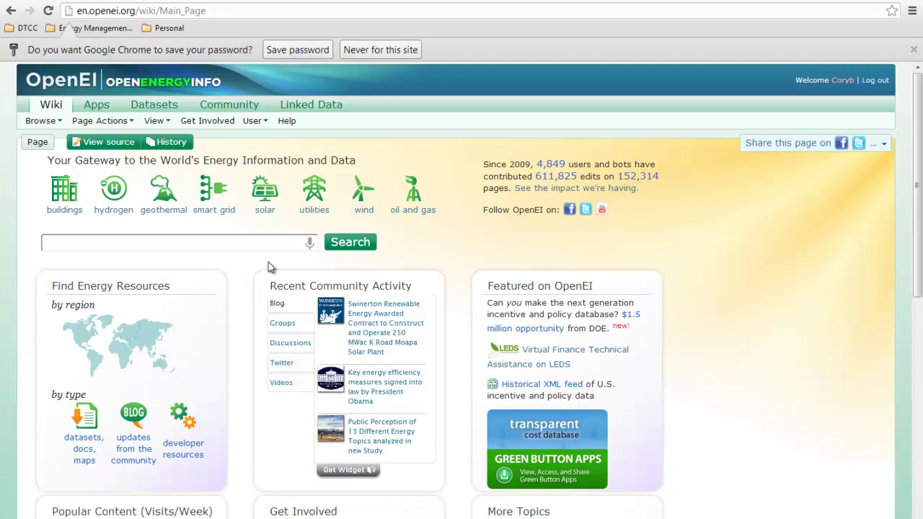
Step: Open the Utilities gateway's page for creating or editing a rate and look up the utility company Delmarva Power
click(317, 198)
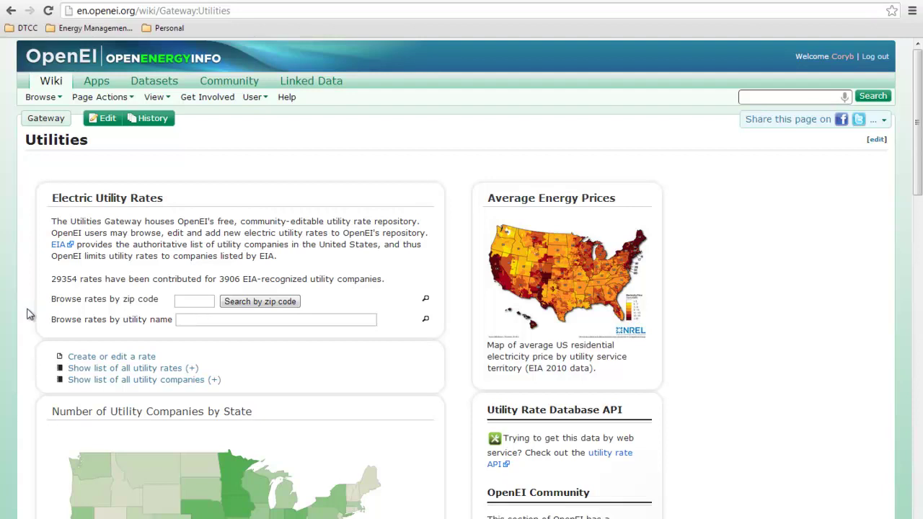
click(124, 359)
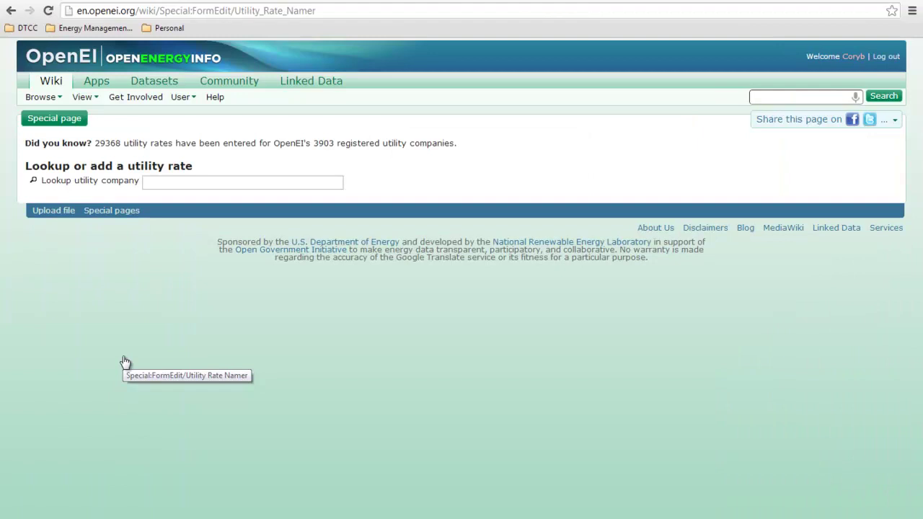
click(189, 181)
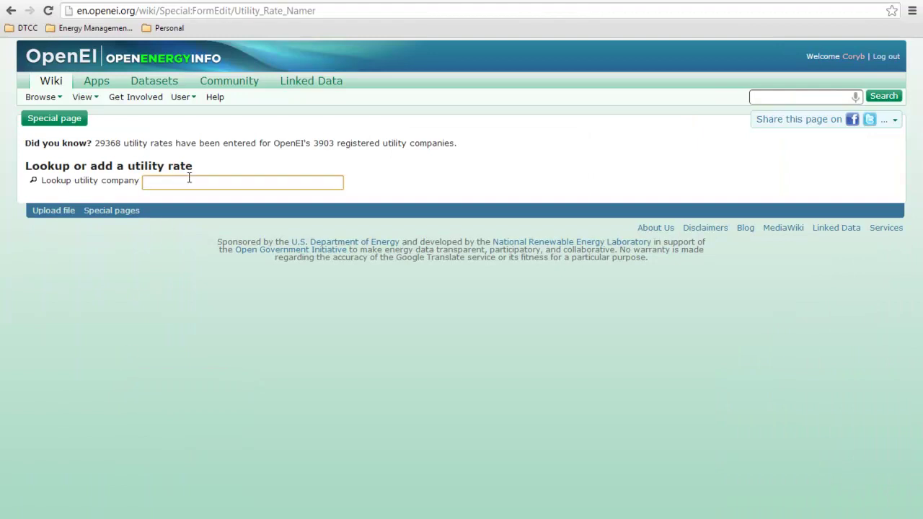
text(Delmar)
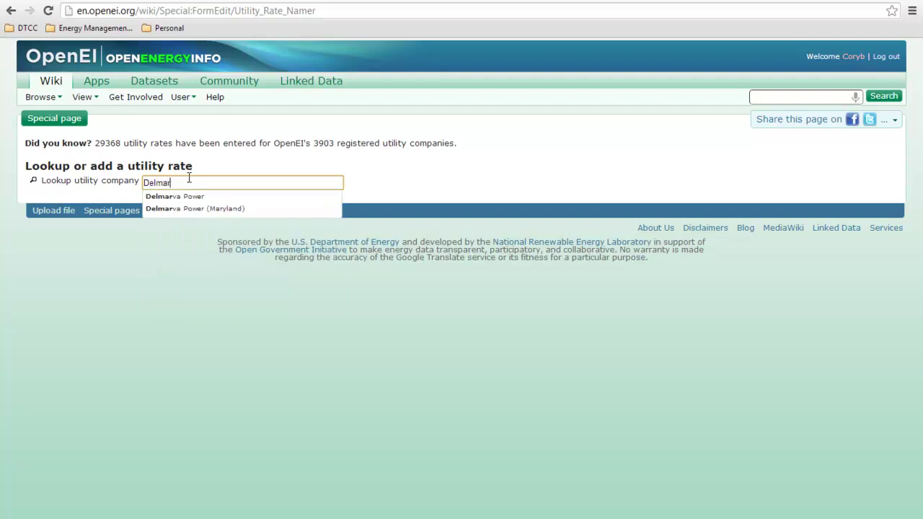
click(189, 197)
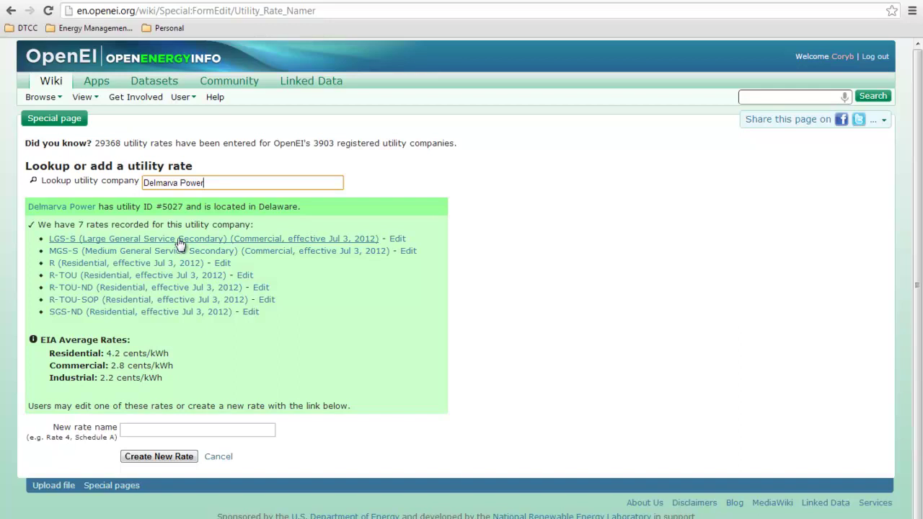
Step: Open the LGS-S (Large General Service Secondary) rate and review its basic information, demand charge structures and demand schedules
click(180, 243)
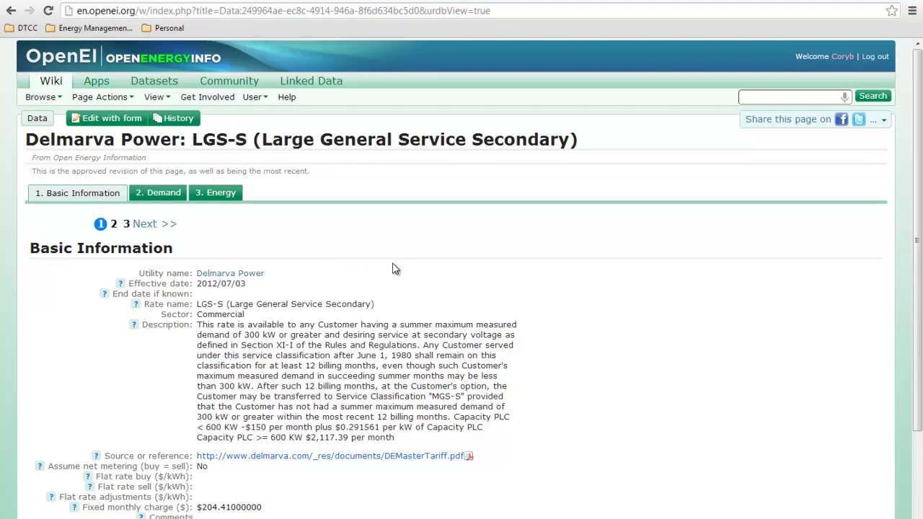
scroll(395, 269, down, 1)
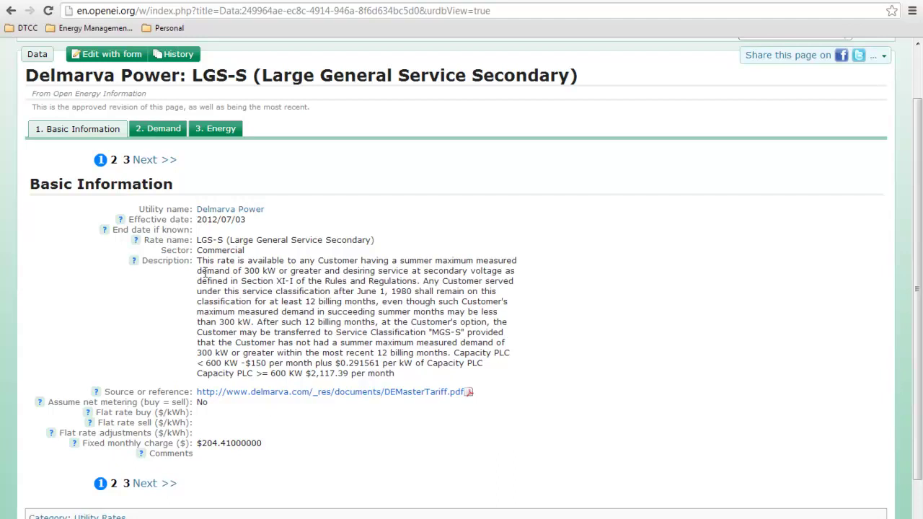
click(158, 134)
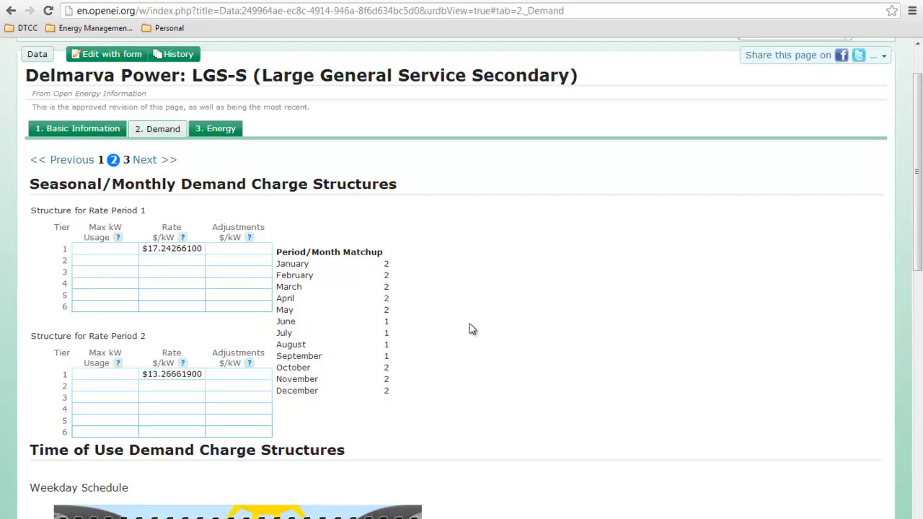
scroll(470, 329, down, 4)
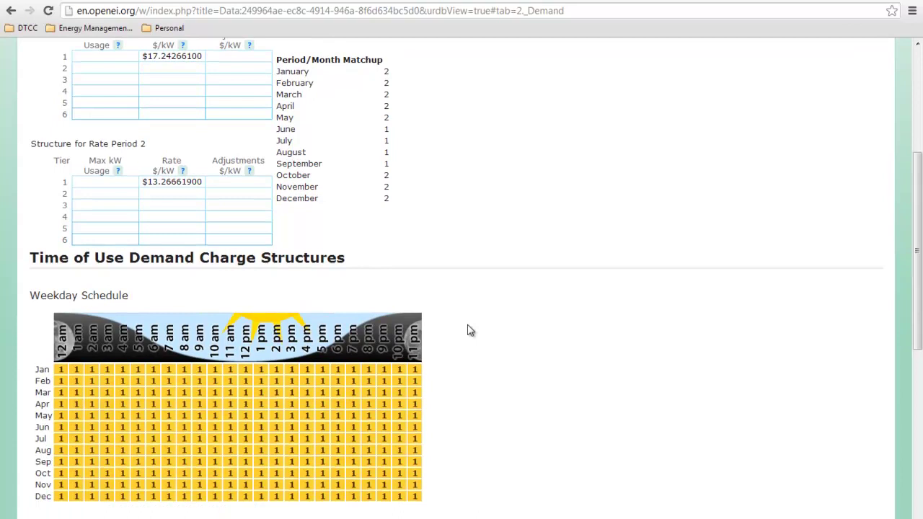
scroll(470, 330, down, 1)
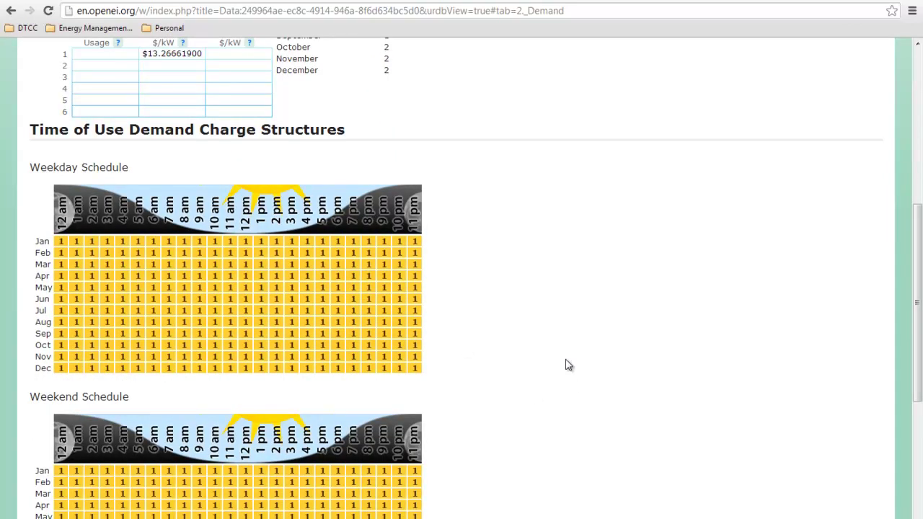
scroll(553, 355, down, 2)
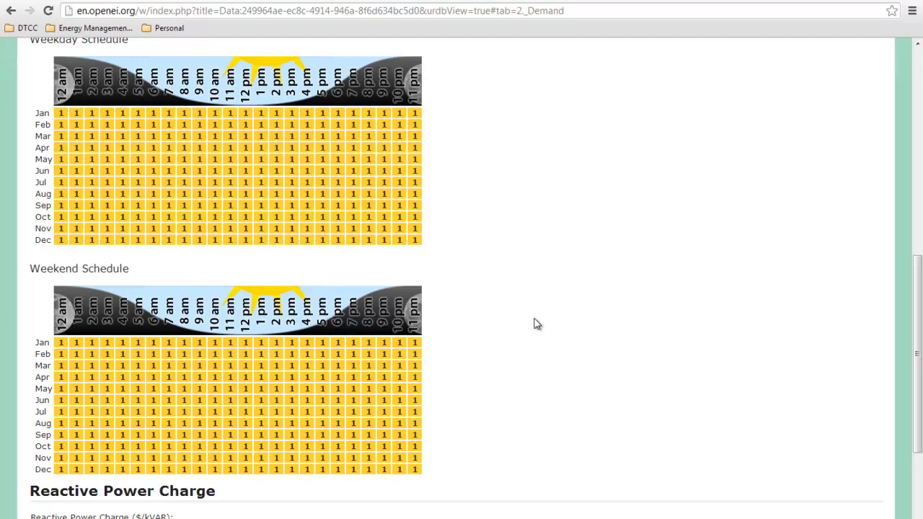
scroll(533, 324, down, 2)
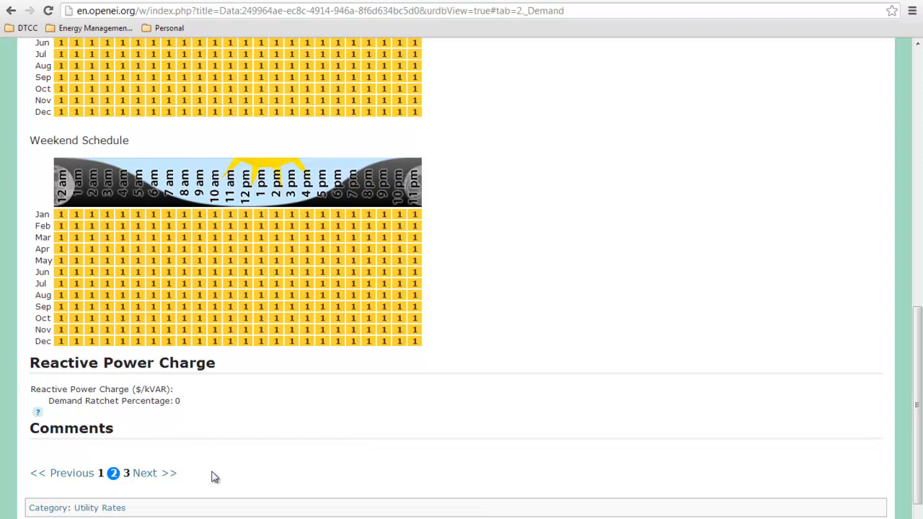
Step: Examine the rate's tiered energy usage charges for all four periods and the weekday and weekend energy schedules
click(159, 475)
scroll(509, 310, up, 8)
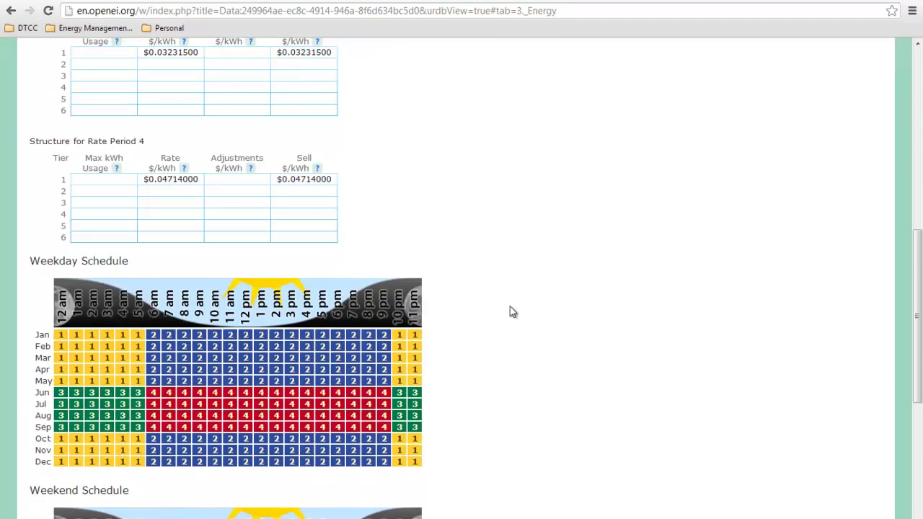
scroll(510, 318, up, 2)
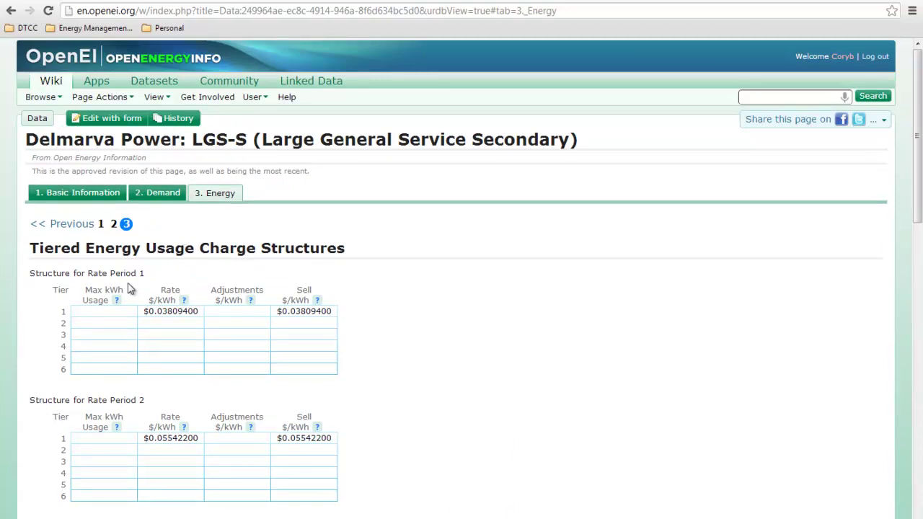
scroll(16, 379, down, 1)
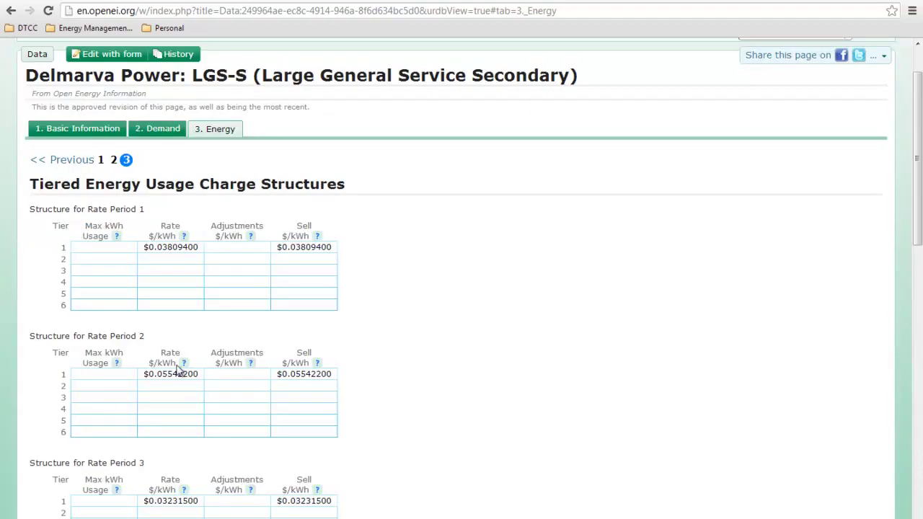
scroll(6, 385, down, 1)
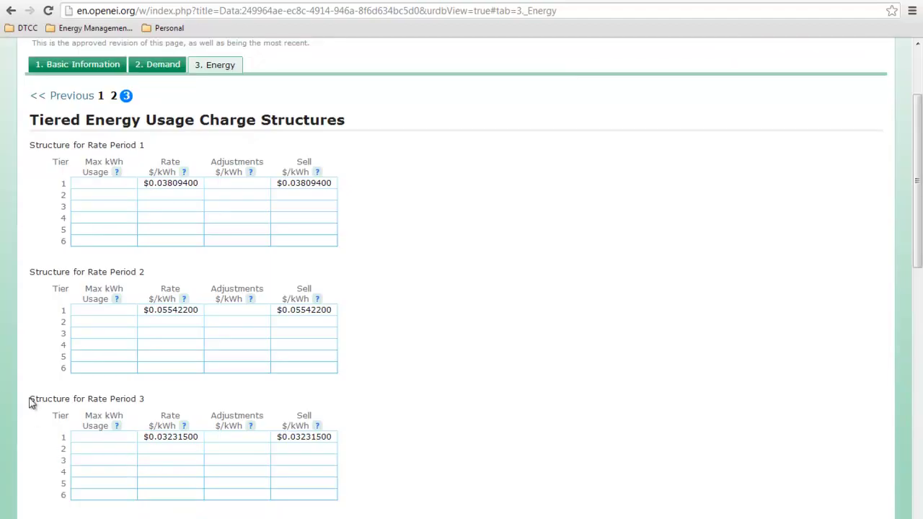
scroll(41, 374, down, 3)
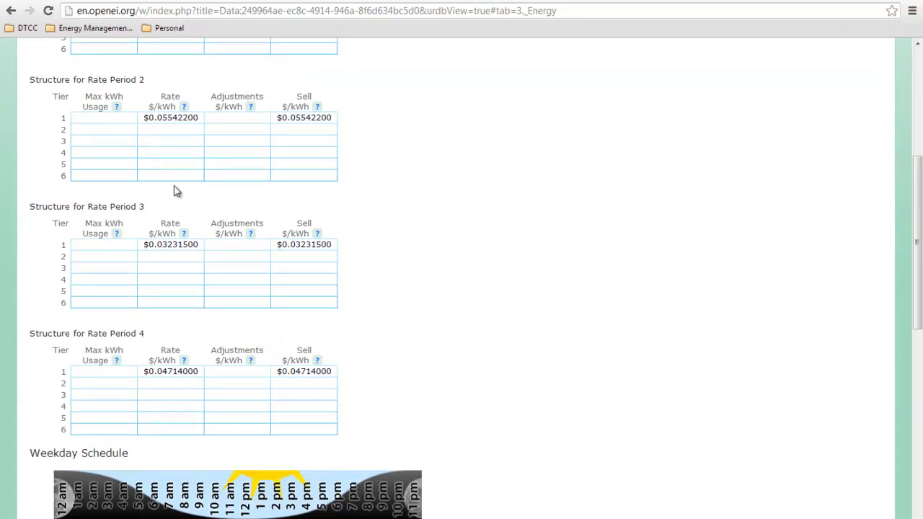
scroll(181, 192, up, 3)
scroll(184, 190, down, 6)
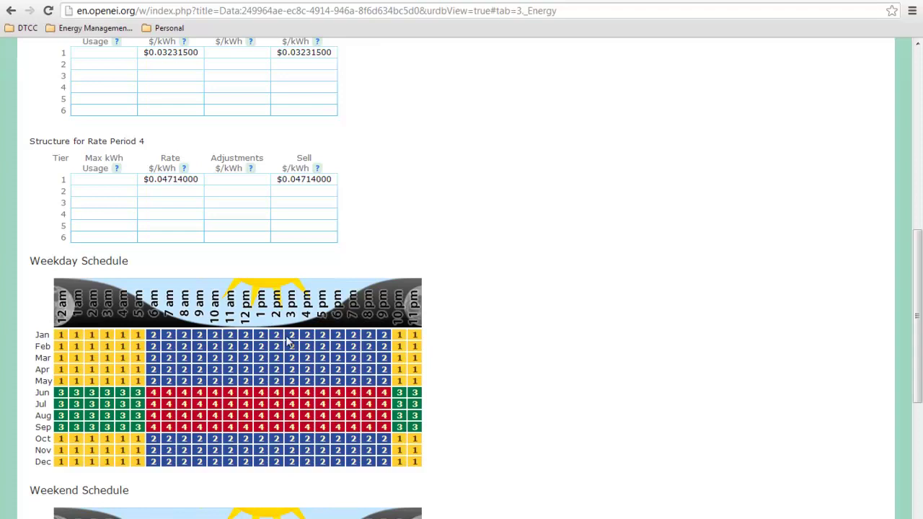
scroll(239, 343, down, 5)
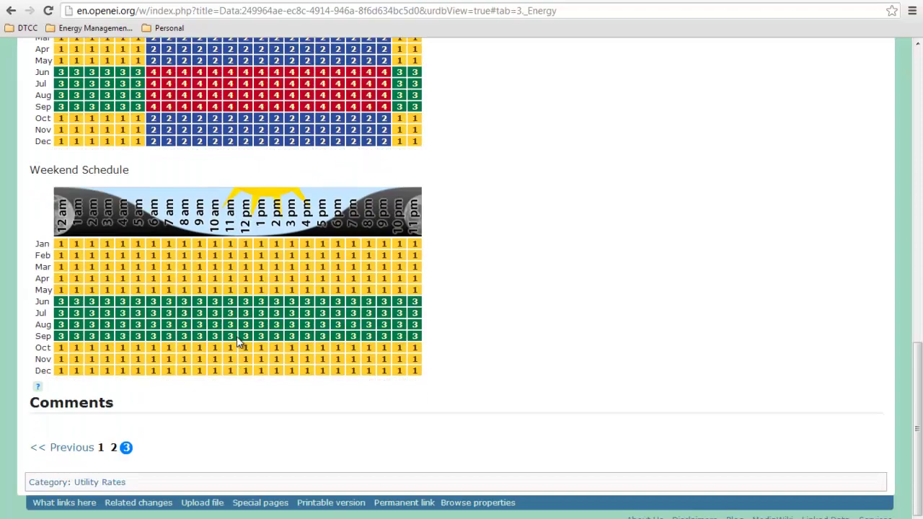
scroll(233, 419, up, 15)
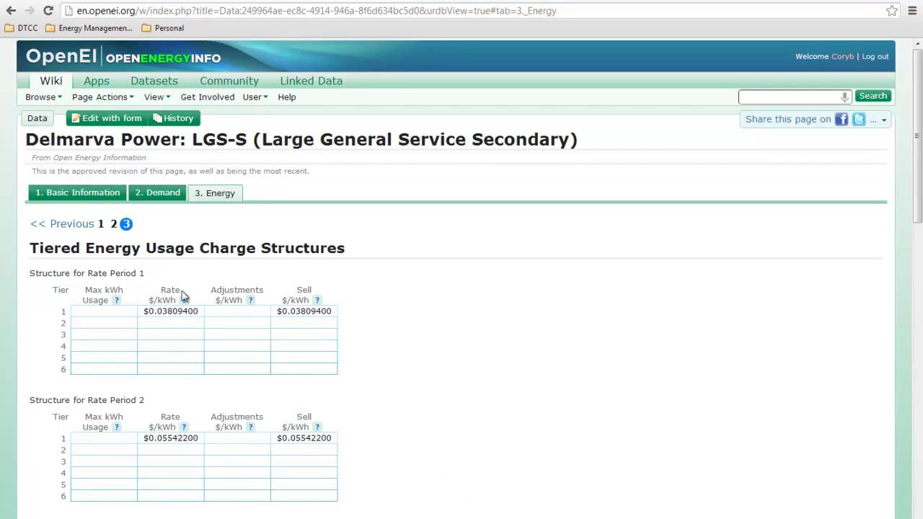
Step: Open the LGS-S rate in the edit form and bring up its weekday time-of-use demand schedule
click(102, 122)
scroll(917, 141, down, 5)
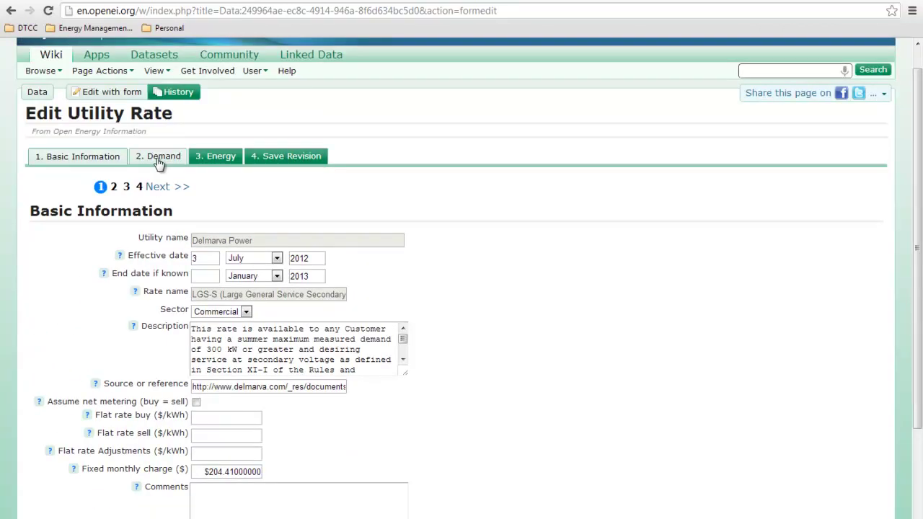
click(160, 160)
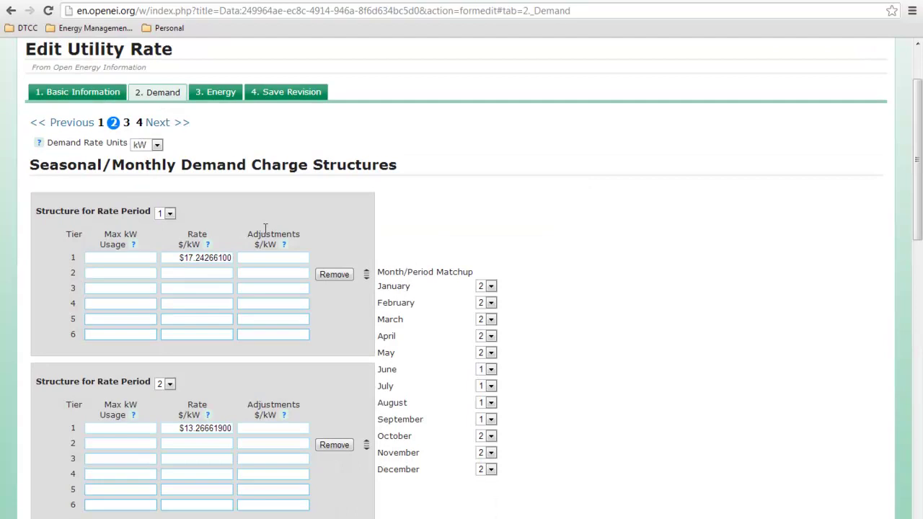
scroll(7, 297, down, 6)
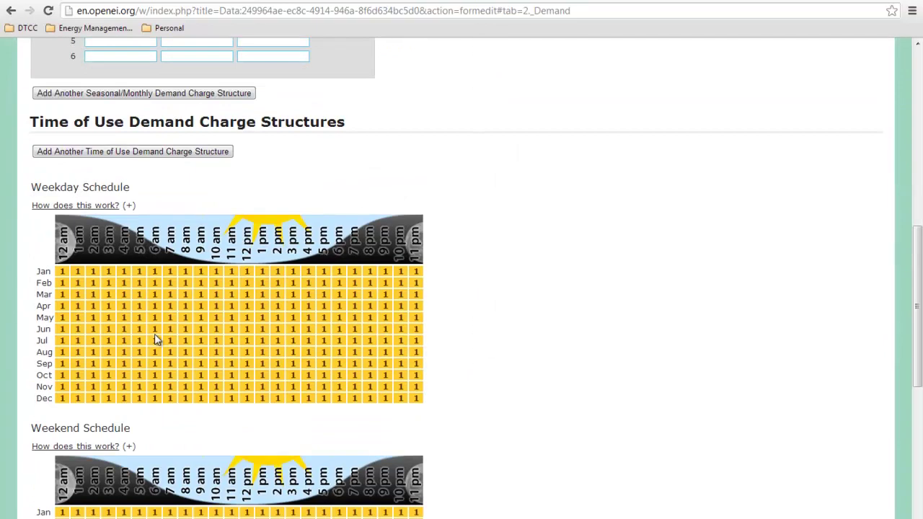
Step: Assign period 2 to the March 9 am cell of the weekday demand schedule, and restore it to period 1
click(201, 296)
key(2)
click(201, 295)
key(1)
Step: Review the remaining demand fields, the tiered energy charge structures and the weekday energy schedule in the edit form
scroll(561, 317, down, 5)
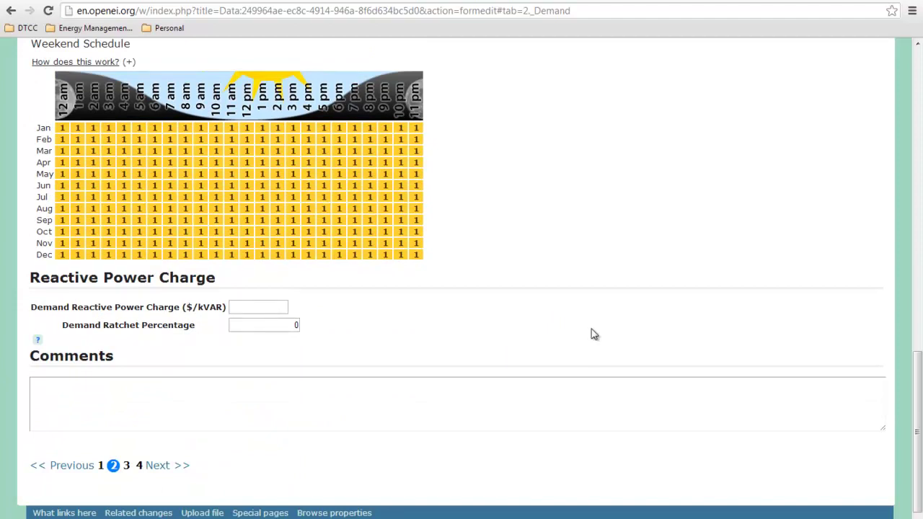
scroll(604, 325, up, 5)
scroll(604, 326, up, 8)
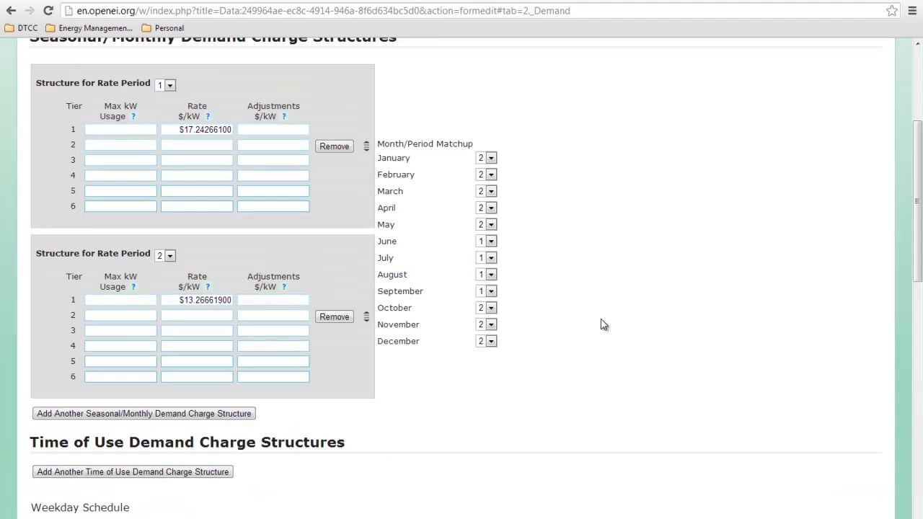
click(224, 186)
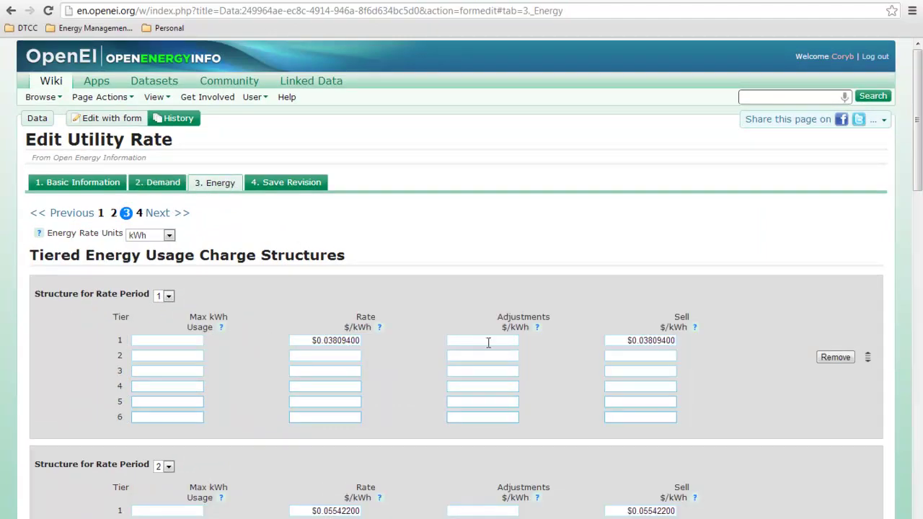
scroll(406, 329, down, 4)
scroll(415, 330, down, 4)
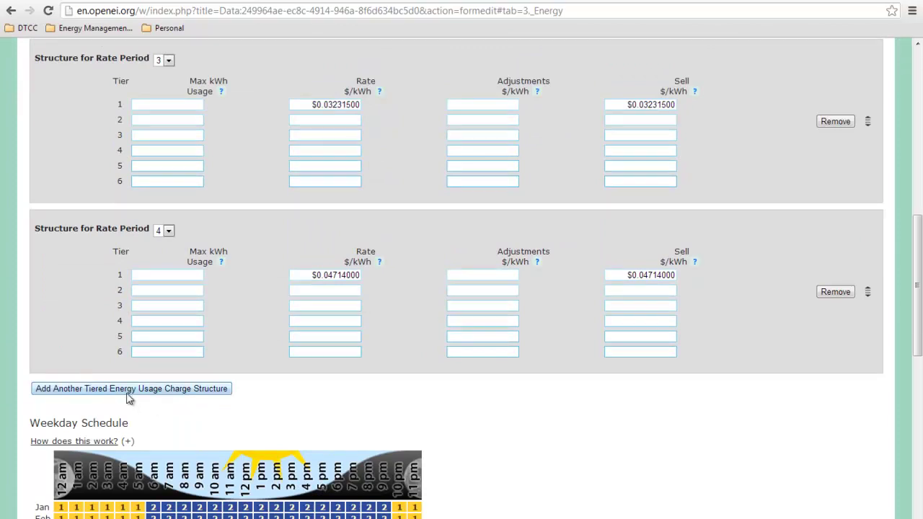
scroll(342, 408, down, 3)
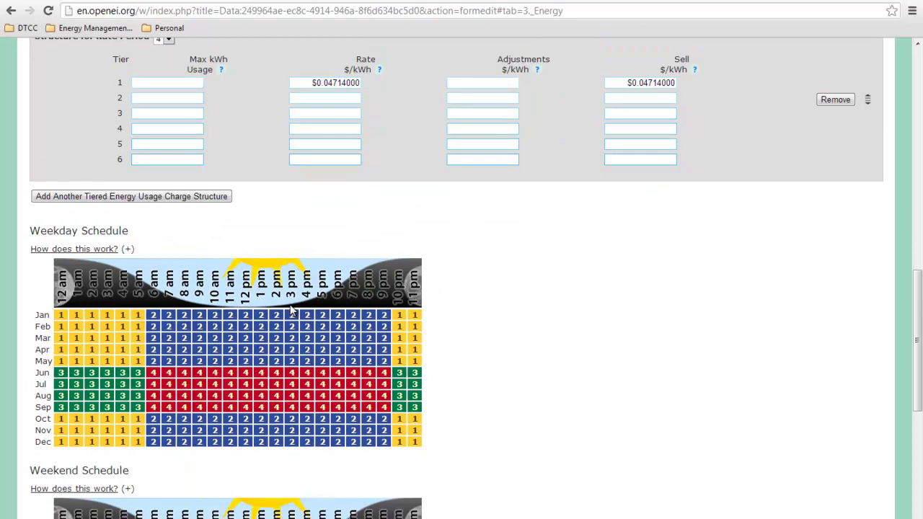
Step: Assign period 5 to the weekday energy schedule's January–May cells from 12 am to 5 am, and restore them to period 1
drag(121, 361, 137, 361)
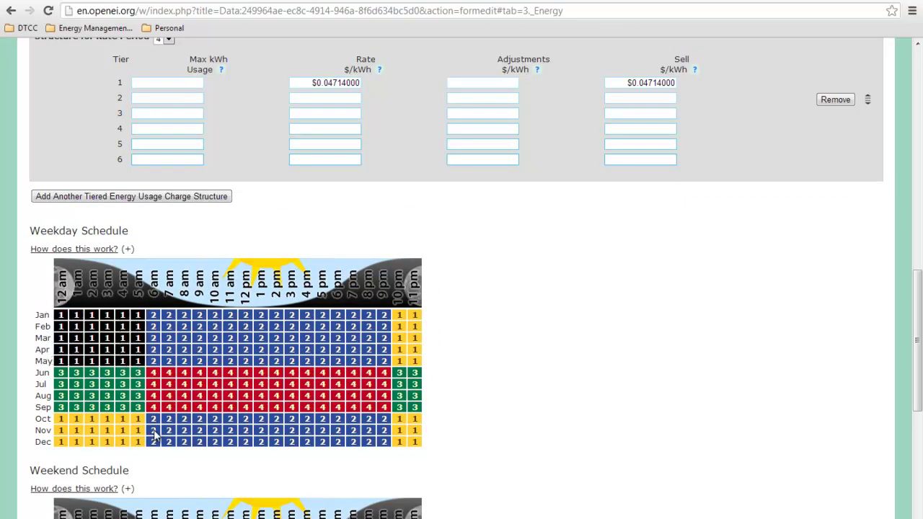
key(5)
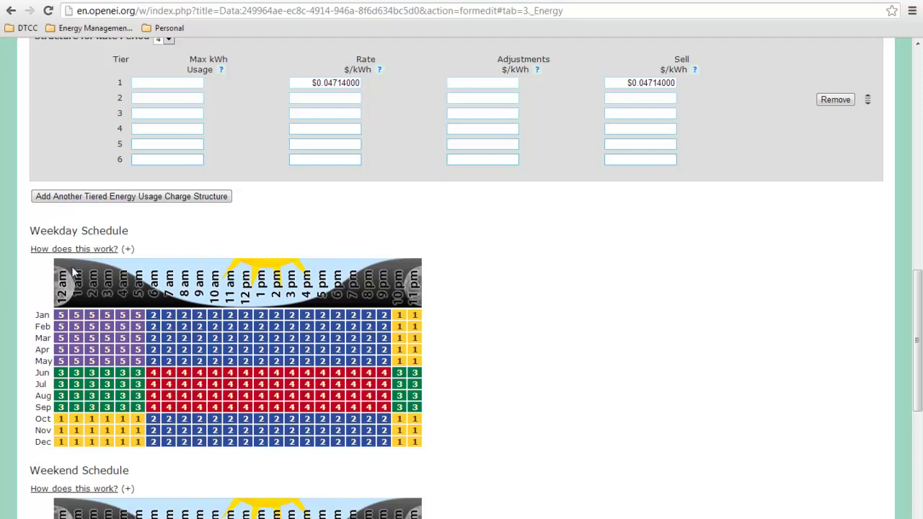
drag(61, 315, 137, 361)
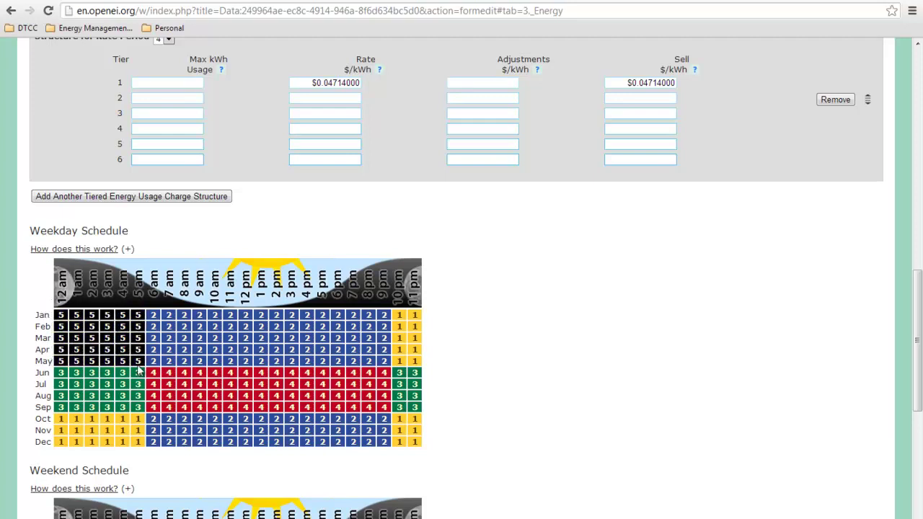
key(1)
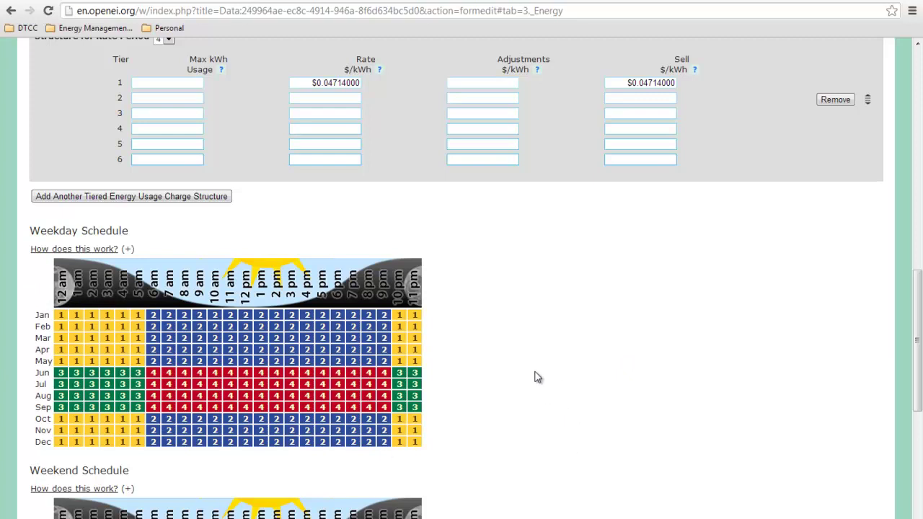
scroll(536, 377, down, 5)
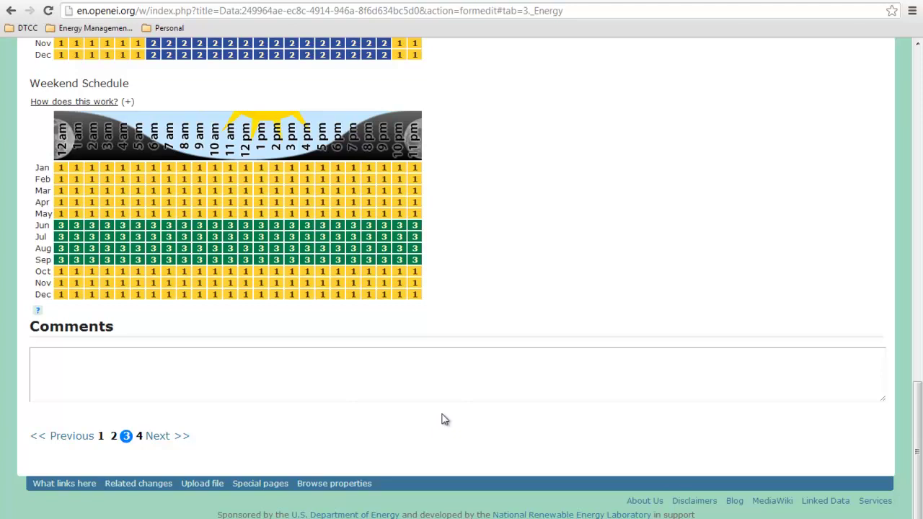
scroll(443, 420, up, 20)
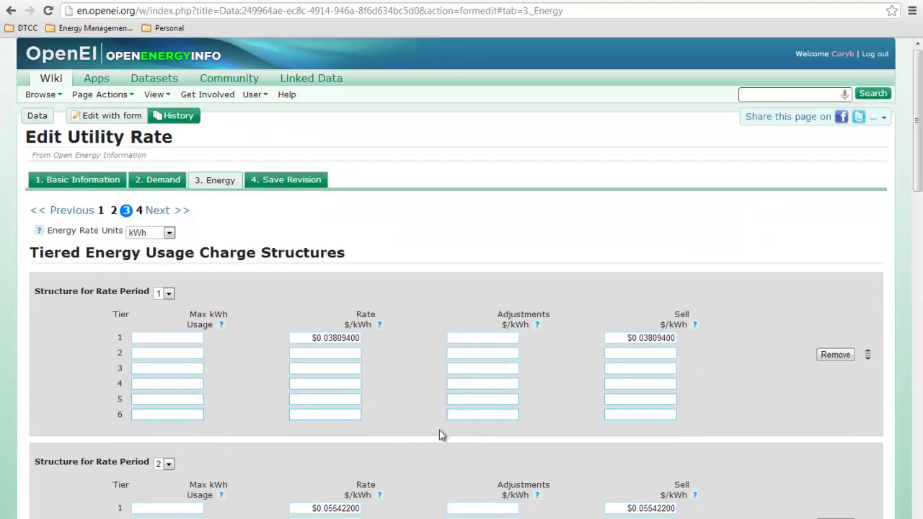